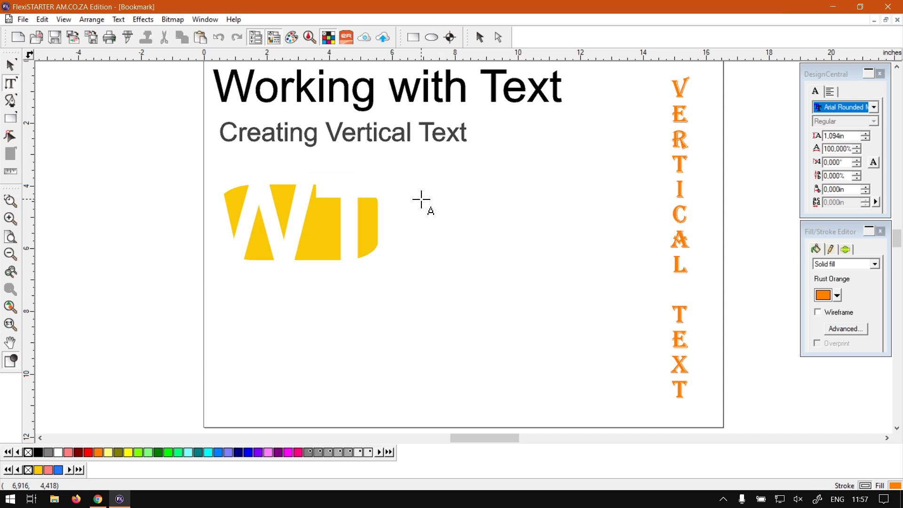
Create vertical text with the words "Test" and "Text" in two columns beside the yellow WT logo.
left_click(468, 201)
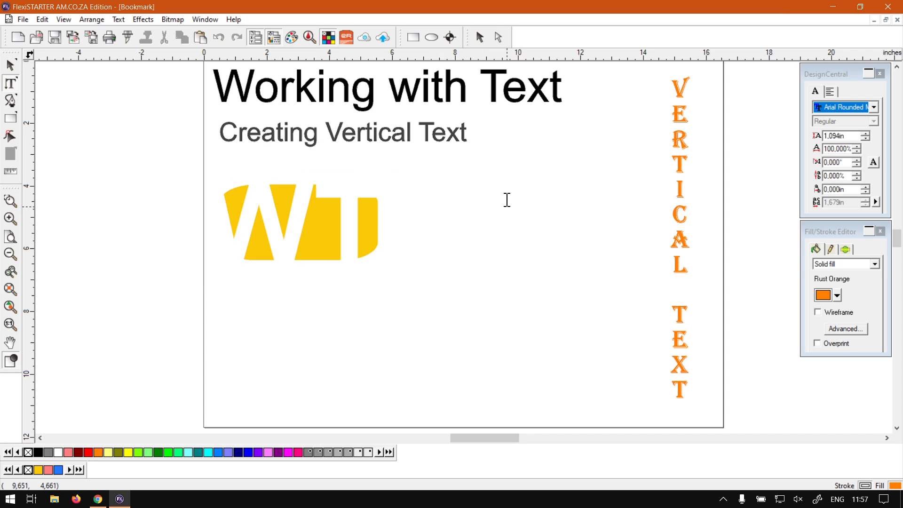
type("Test")
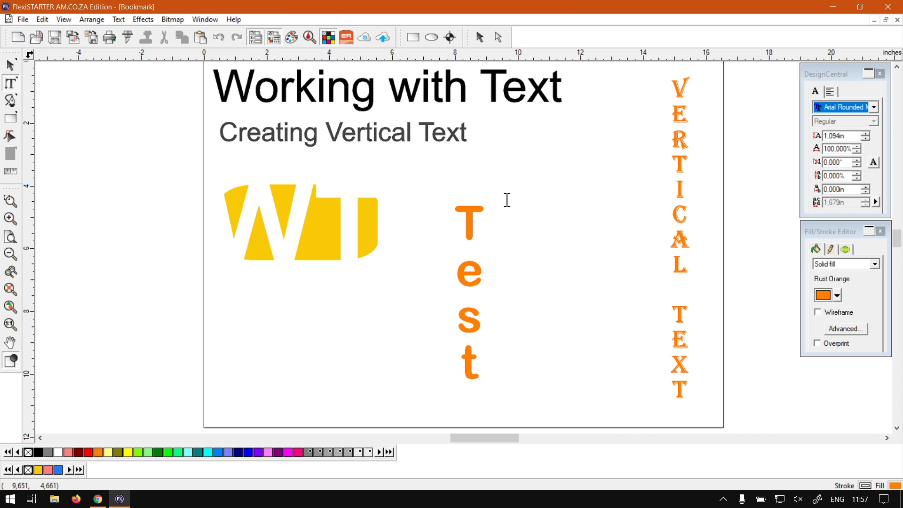
type("Text")
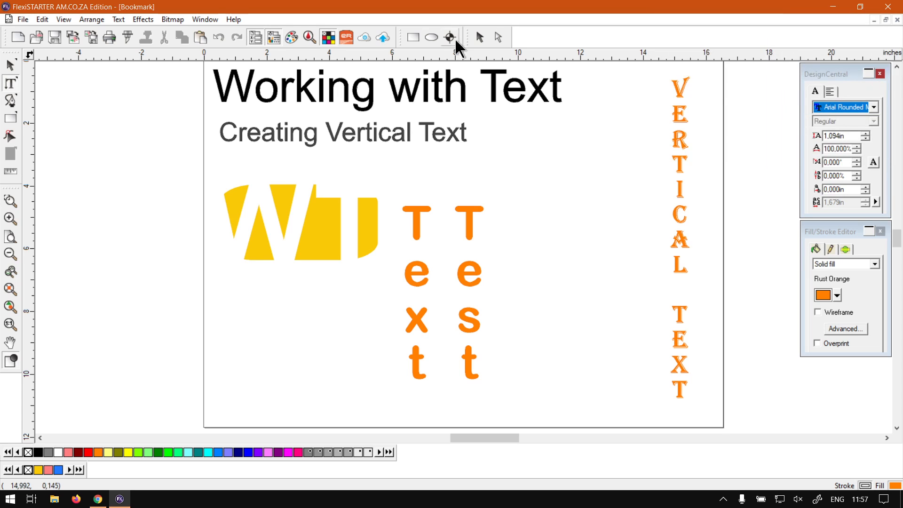
Make the vertical text columns run from left to right and add a third column reading "Test".
left_click(830, 91)
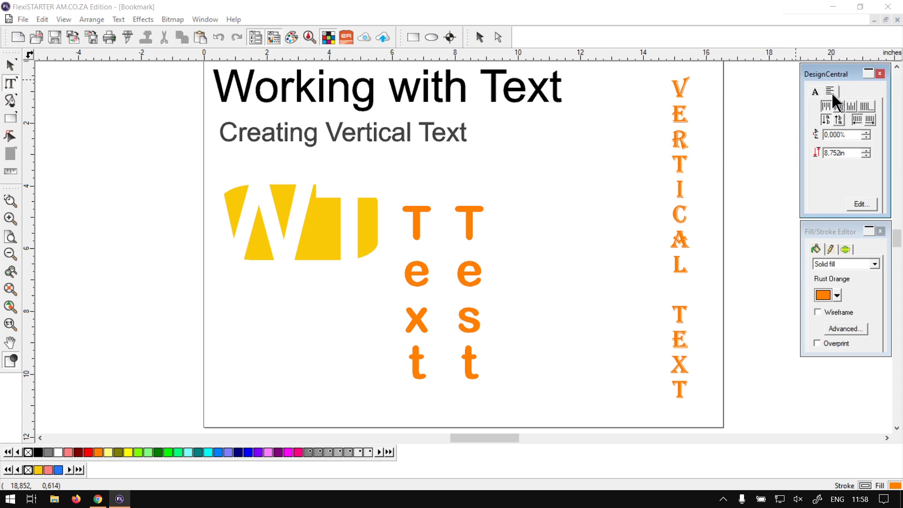
left_click(869, 120)
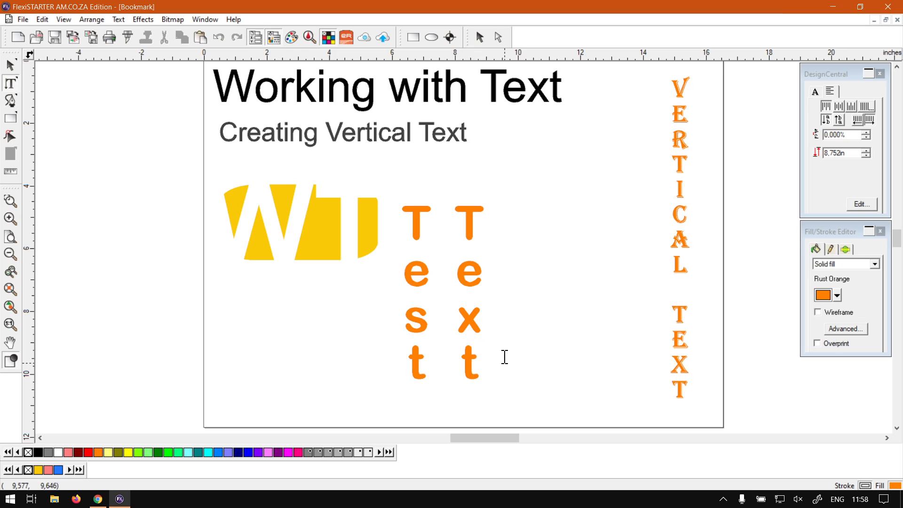
type("Test")
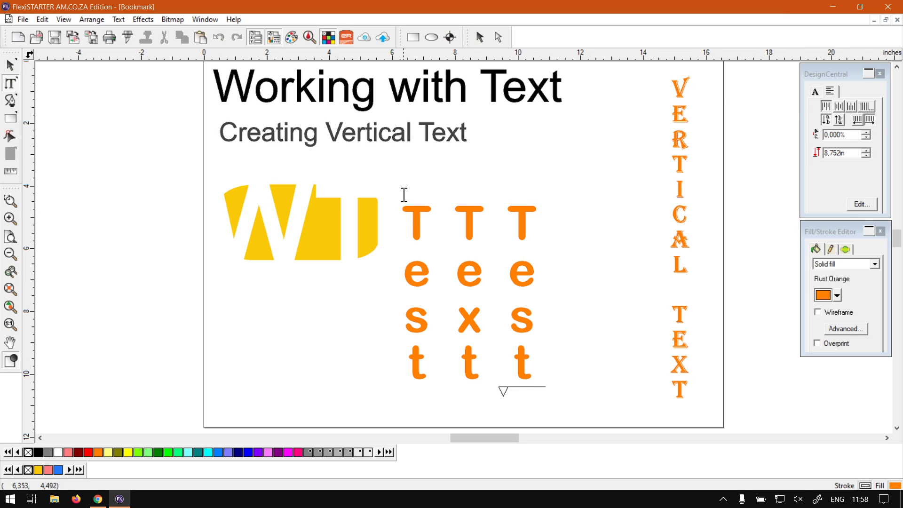
Show the character settings for the vertical text and highlight all letters of the third column, "Test".
left_click(828, 77)
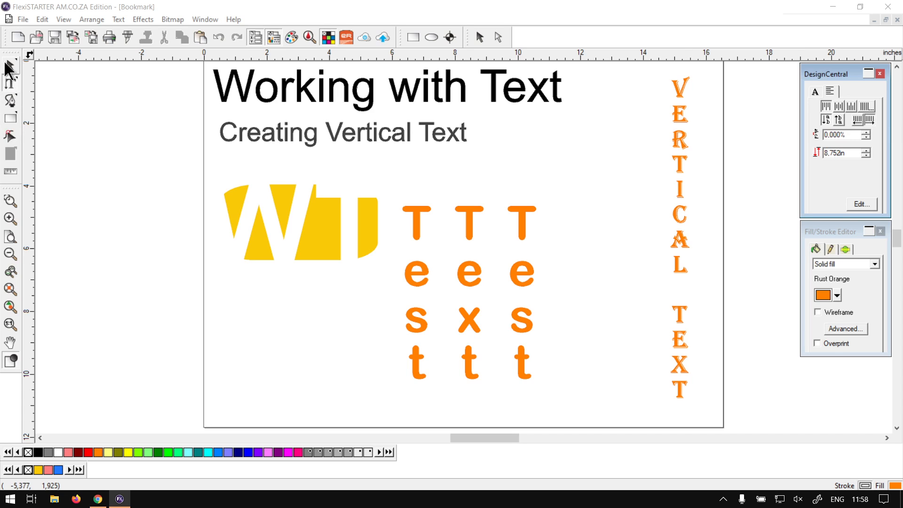
left_click(814, 92)
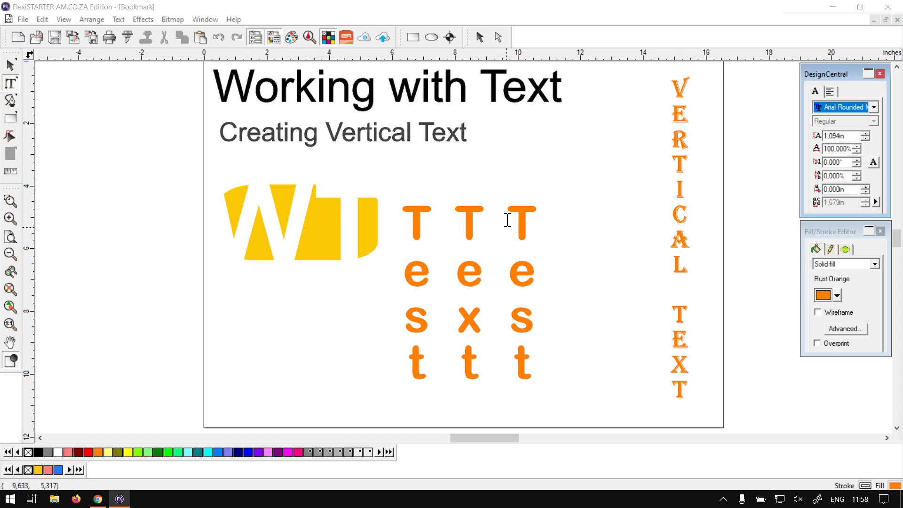
left_click_drag(520, 247, 544, 365)
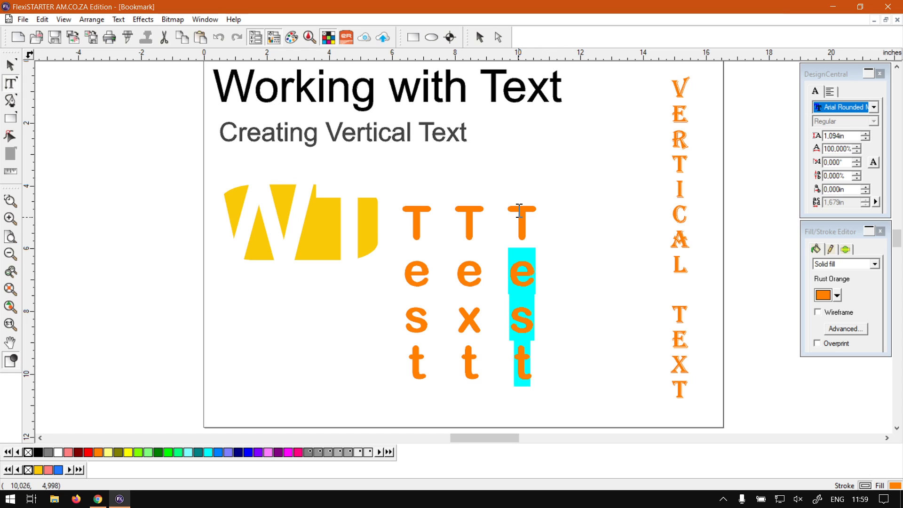
left_click_drag(519, 210, 604, 333)
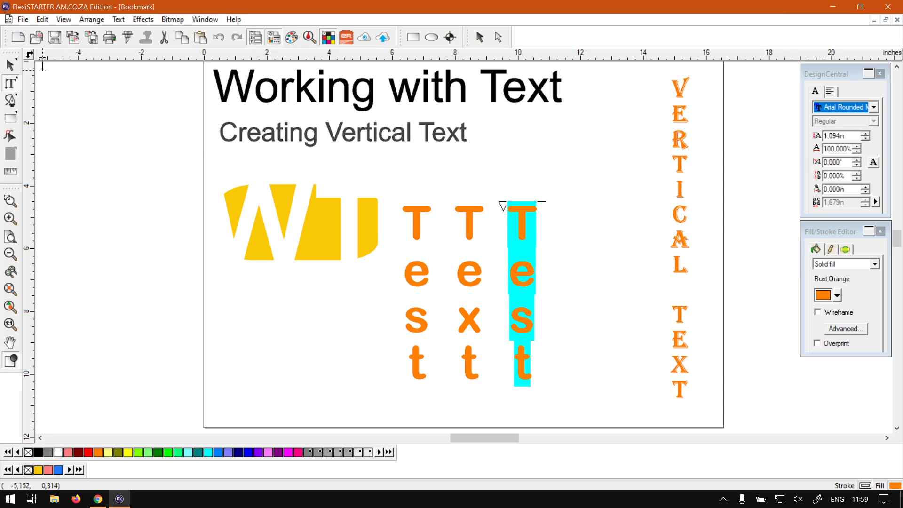
Select the vertical text block as an object and move it about 0.9 in right and 0.5 in up.
left_click(9, 66)
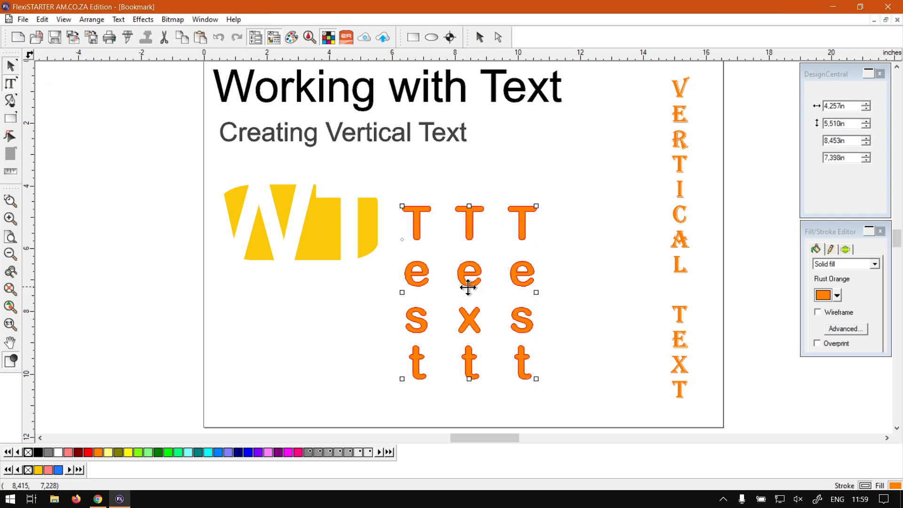
left_click(840, 100)
left_click(844, 92)
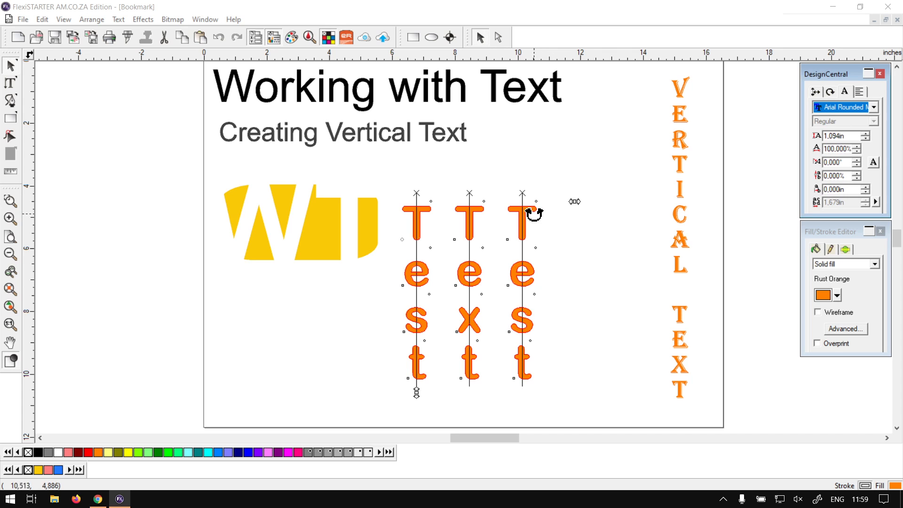
left_click(11, 65)
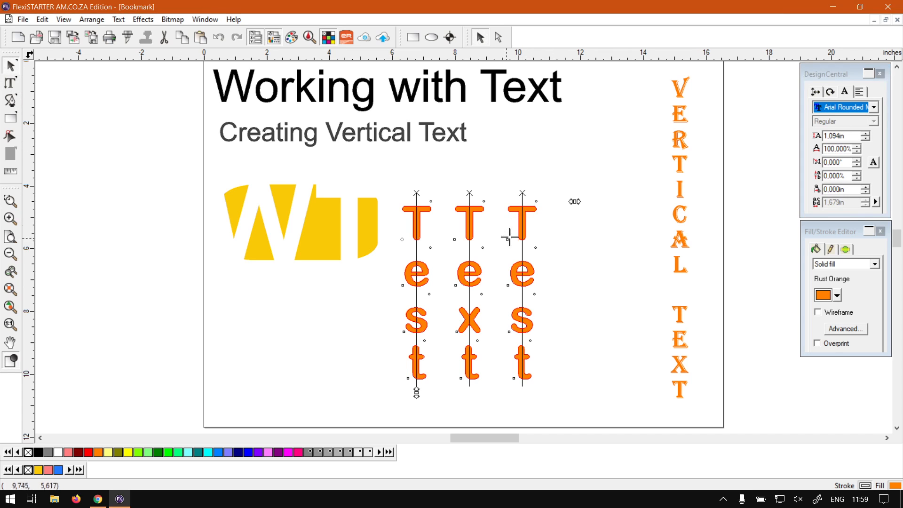
left_click_drag(522, 214, 550, 197)
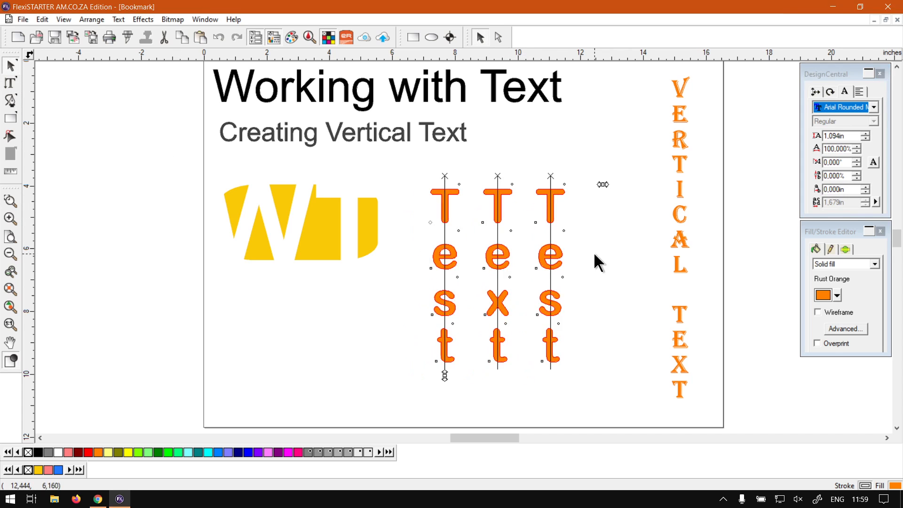
Check the letter height of the moved vertical text block in its character settings and deselect it.
left_click(551, 197)
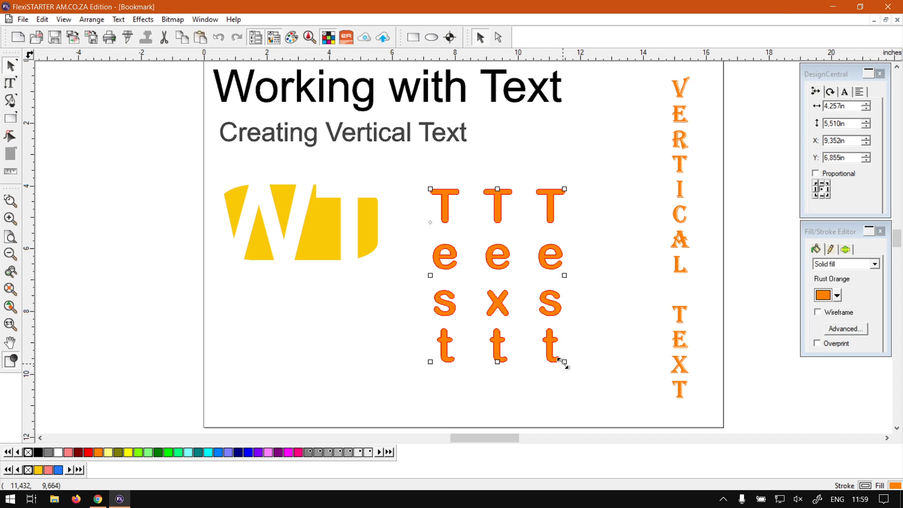
left_click(844, 92)
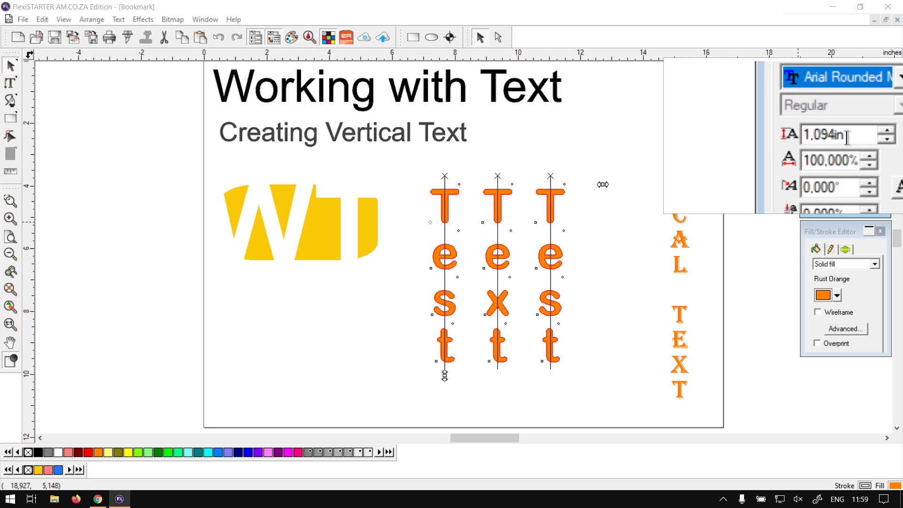
left_click(578, 352)
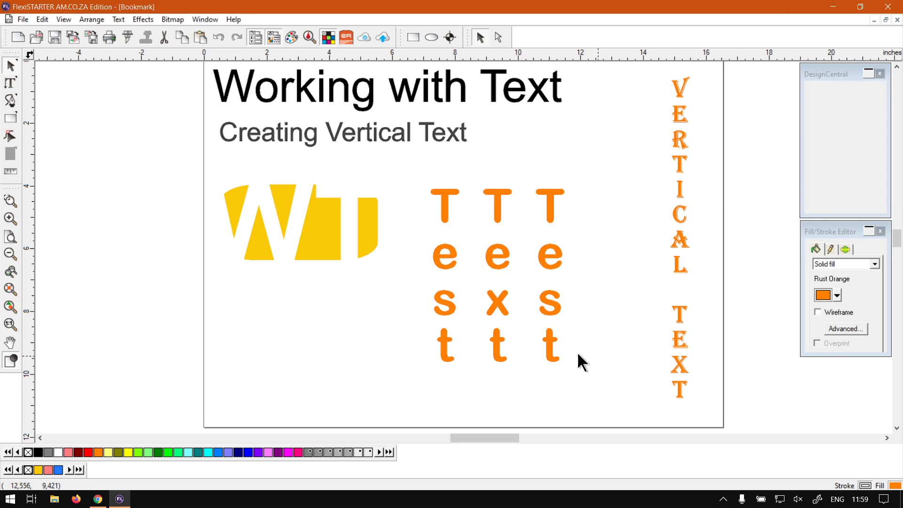
Shrink the vertical text block proportionally to about 2.73 by 3.53 in and check its letter height.
left_click(550, 351)
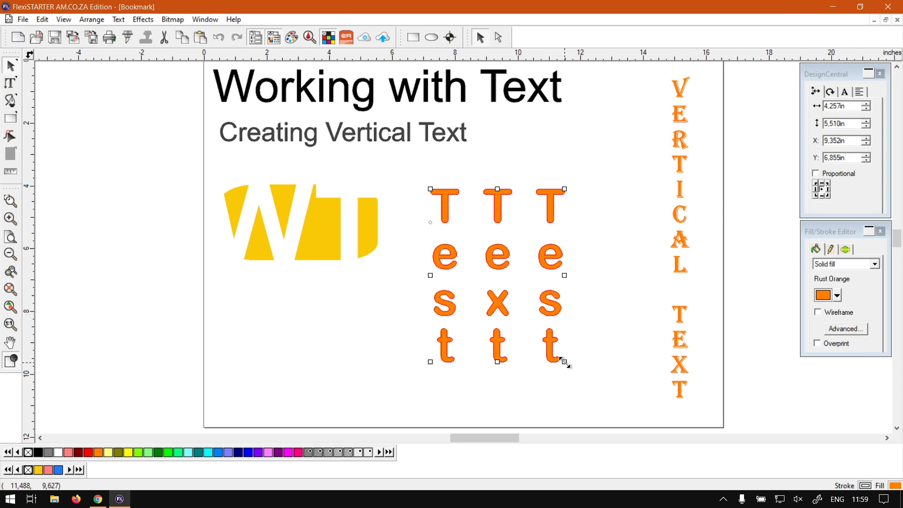
left_click_drag(564, 361, 516, 268)
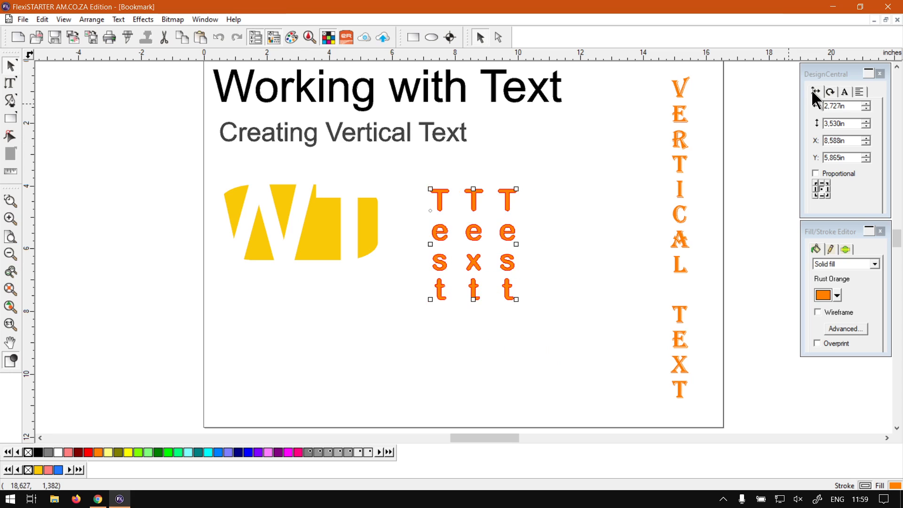
left_click(844, 92)
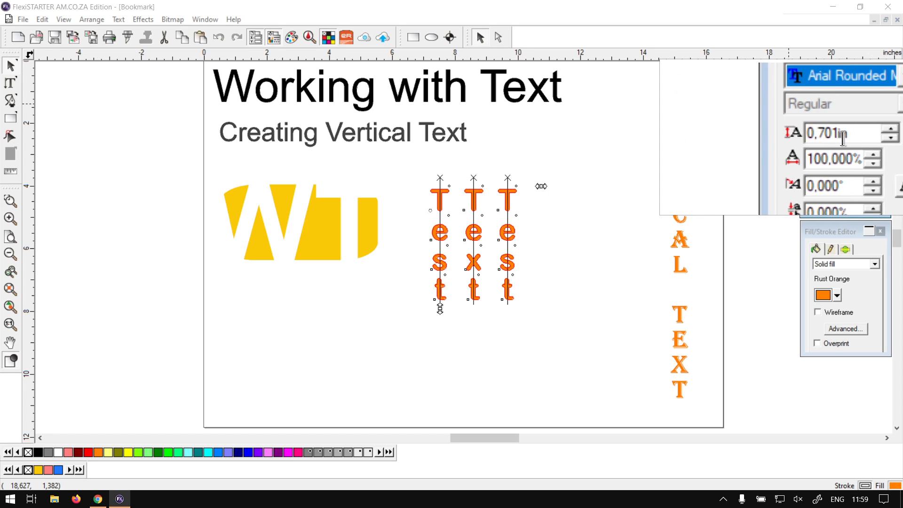
left_click(600, 245)
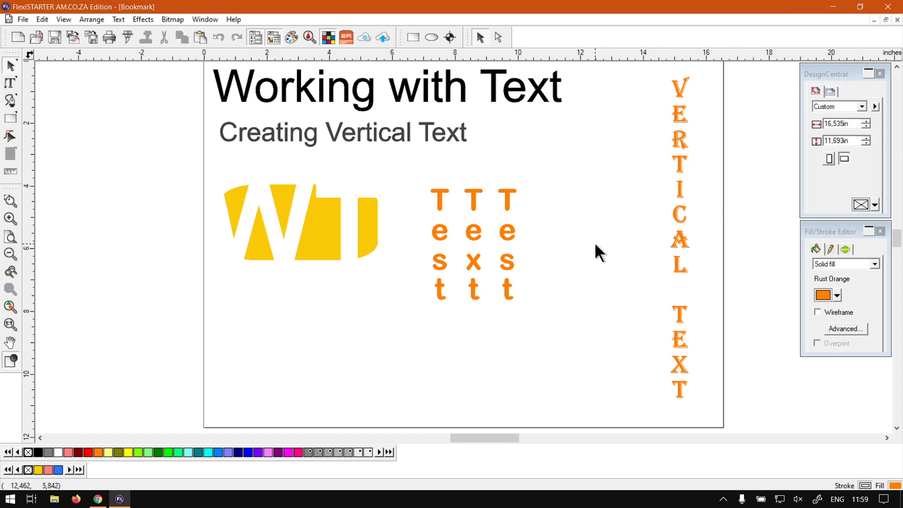
Enlarge the vertical text block proportionally to about 4.15 by 5.37 in and view its rotation settings.
left_click(506, 194)
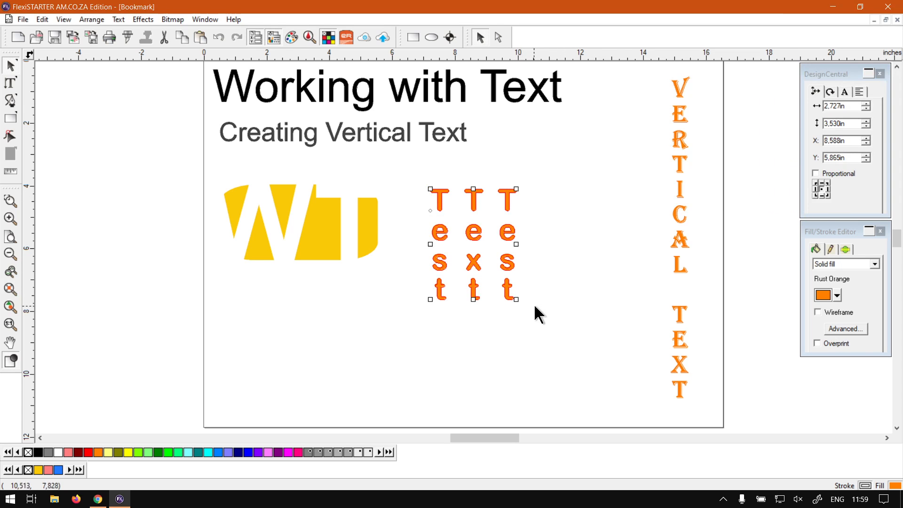
left_click_drag(516, 300, 561, 307)
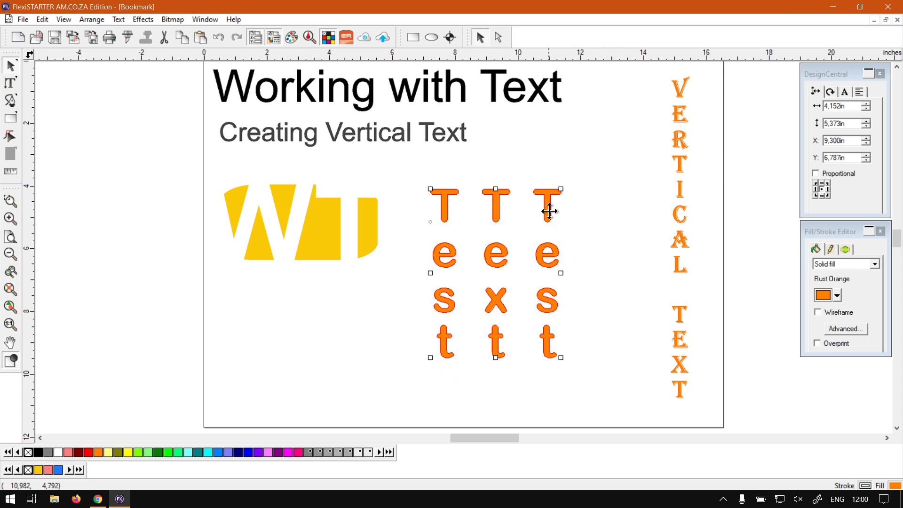
left_click(552, 190)
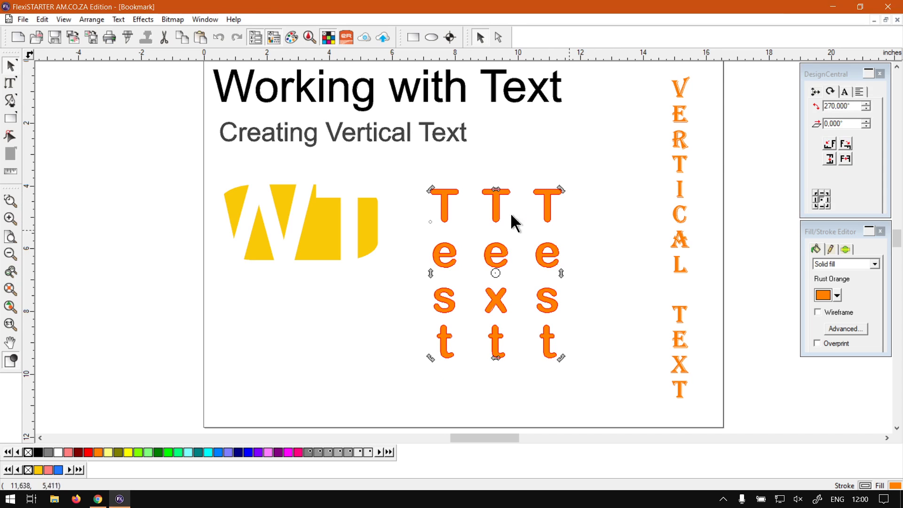
left_click(490, 219)
left_click(548, 194)
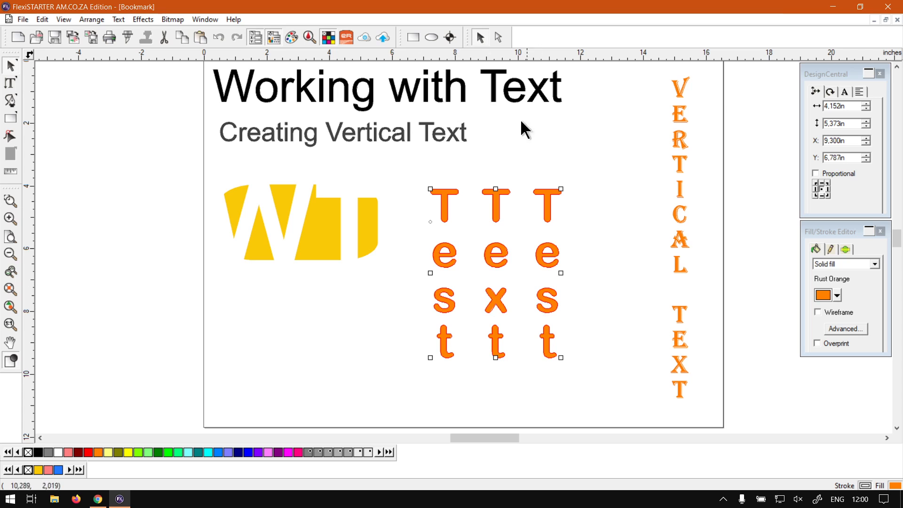
left_click(590, 243)
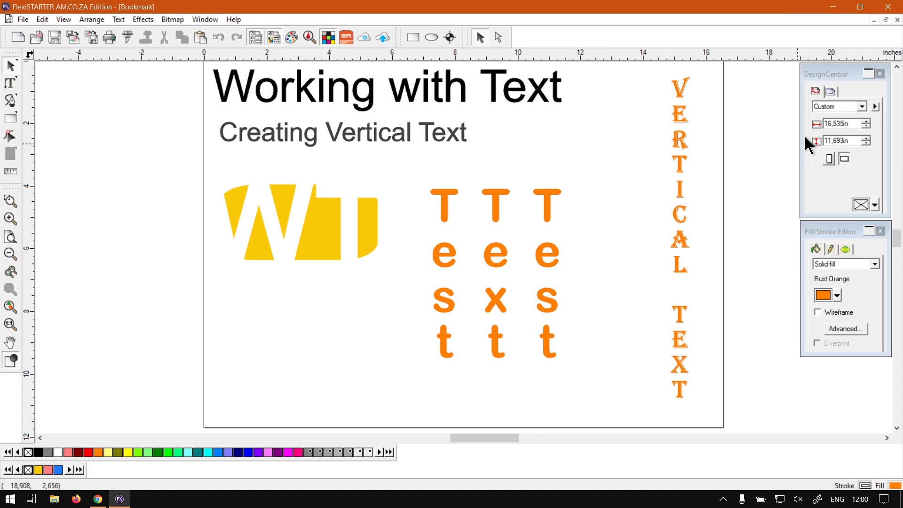
Review the vertical text block's paragraph alignment and column direction settings, deselect it and switch to Chrome.
left_click(548, 202)
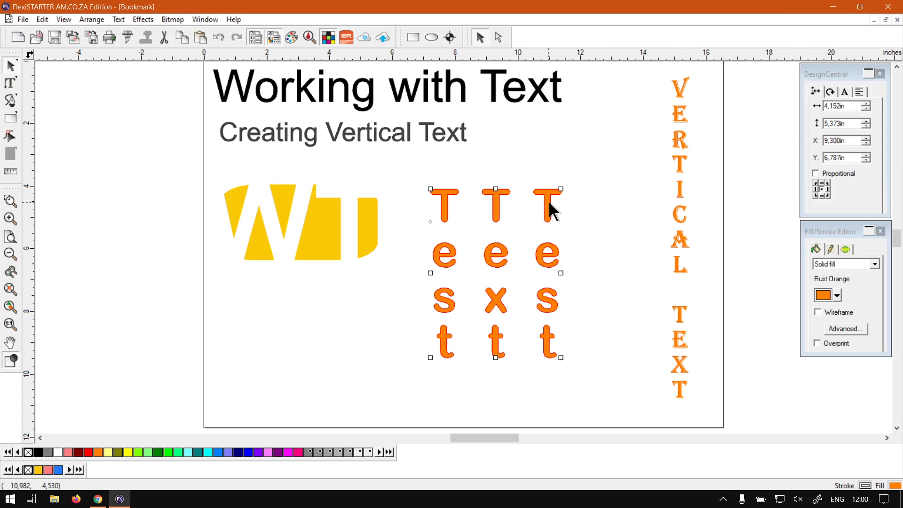
left_click(859, 93)
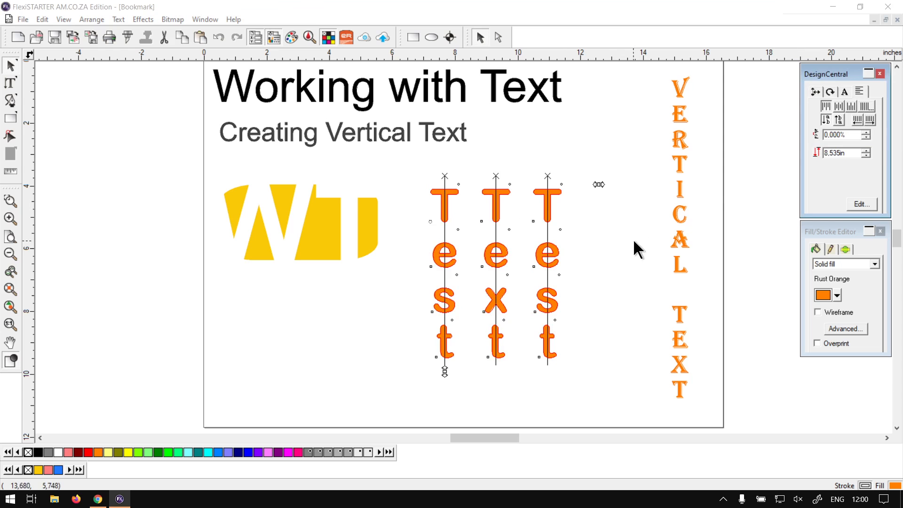
left_click(600, 266)
left_click(98, 498)
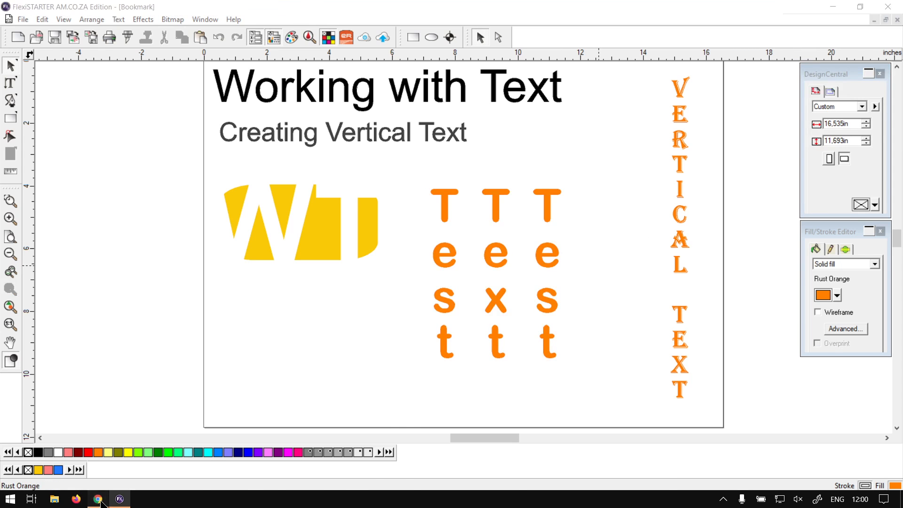